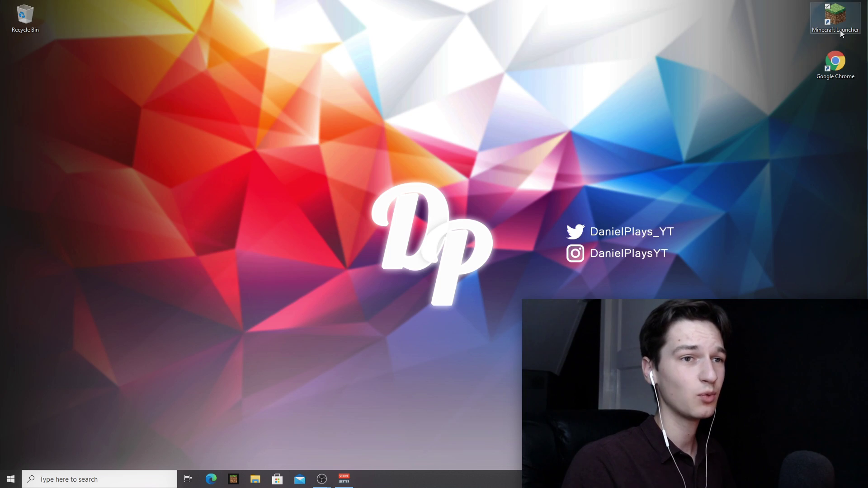
Launch the Minecraft Launcher from its desktop icon.
double_click(840, 30)
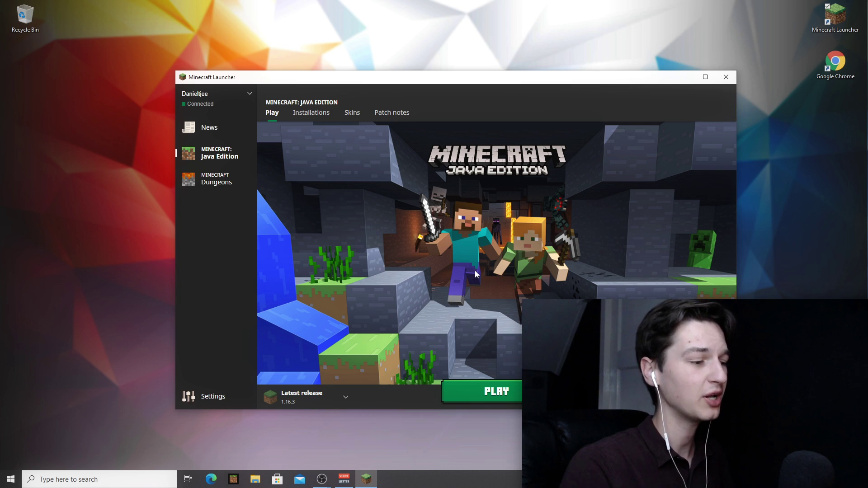
left_click(77, 478)
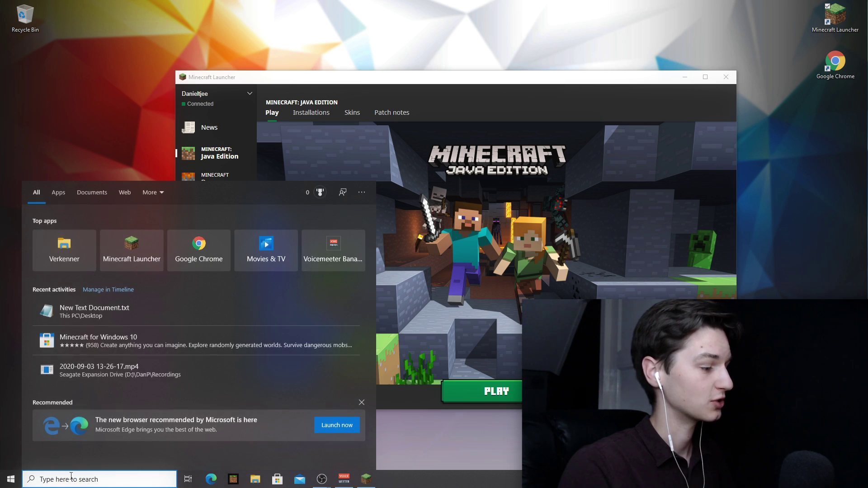
type("d")
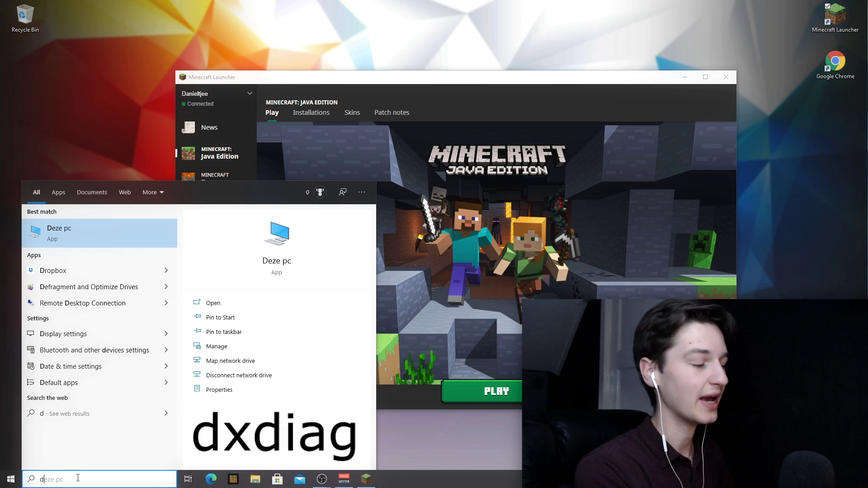
type("xdiag")
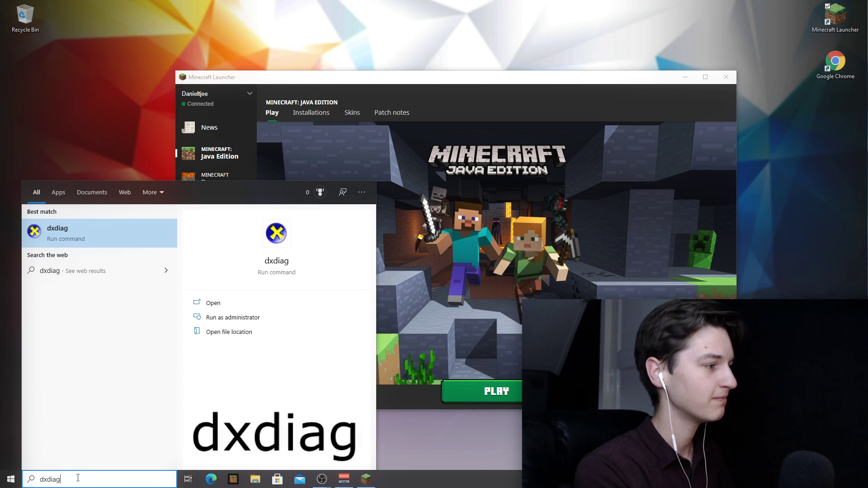
key("Return")
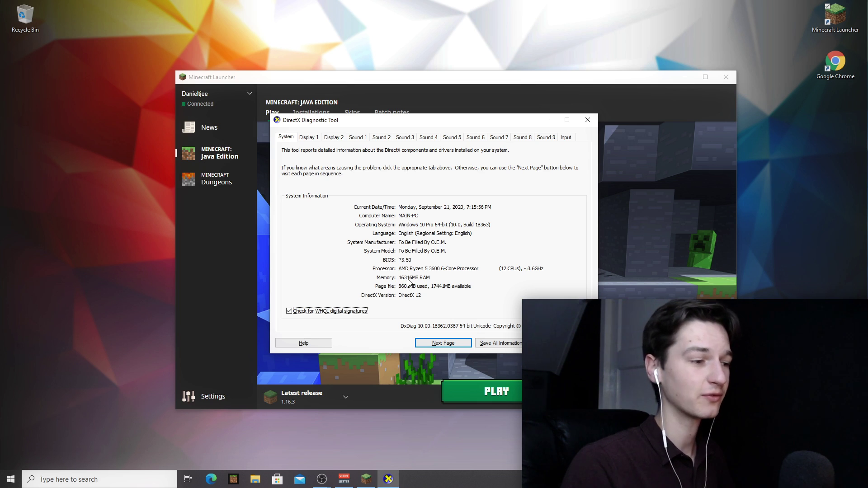
left_click(586, 123)
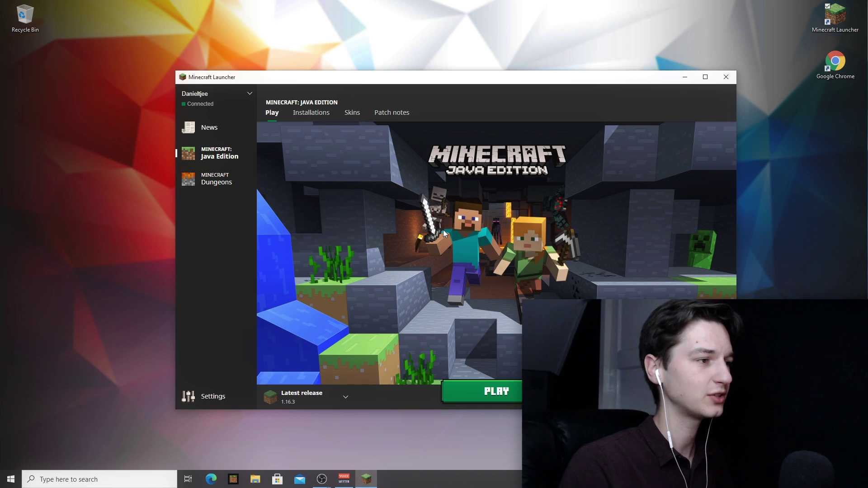
Start a new installation named 'DanielPlays'.
left_click(313, 115)
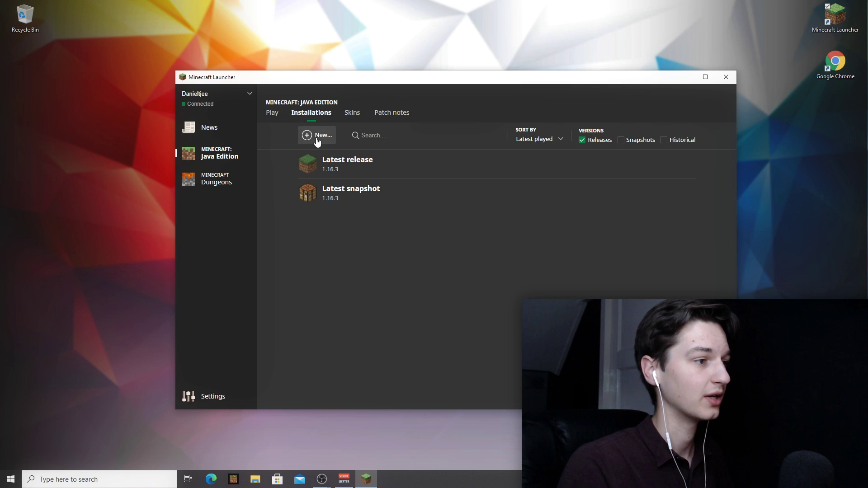
left_click(318, 141)
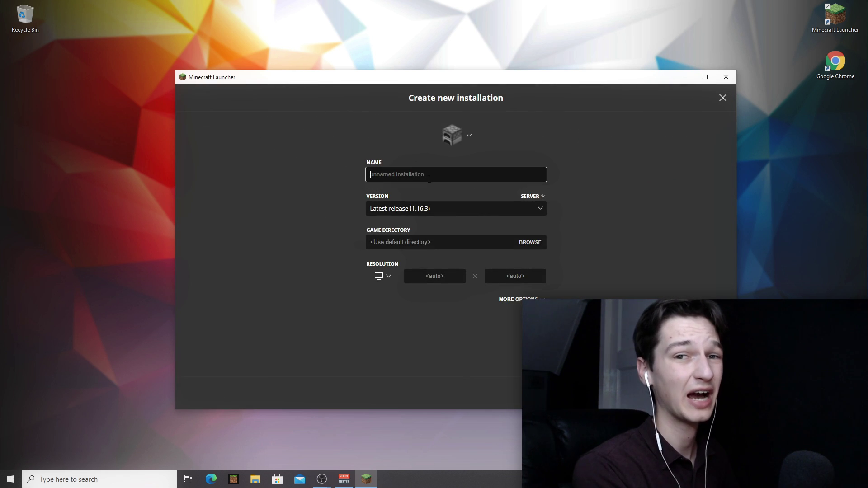
type("DanielPlay")
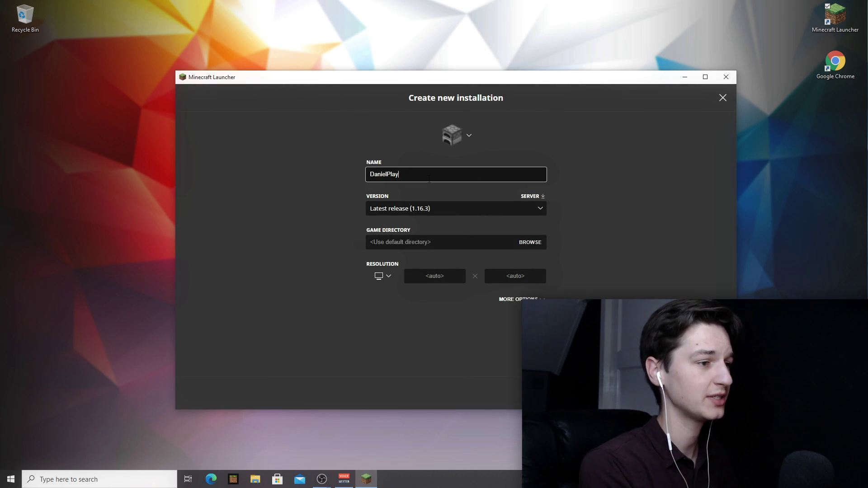
type("s")
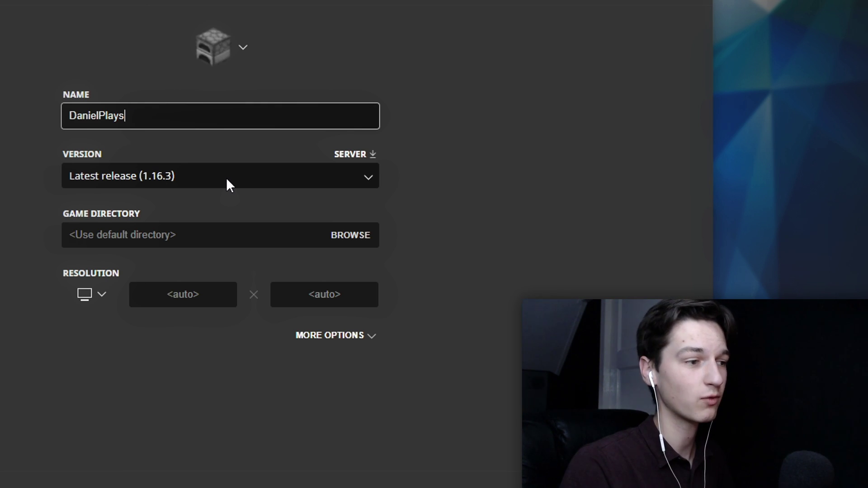
Try version release 1.15.2, then set the version back to Latest release (1.16.3).
left_click(202, 176)
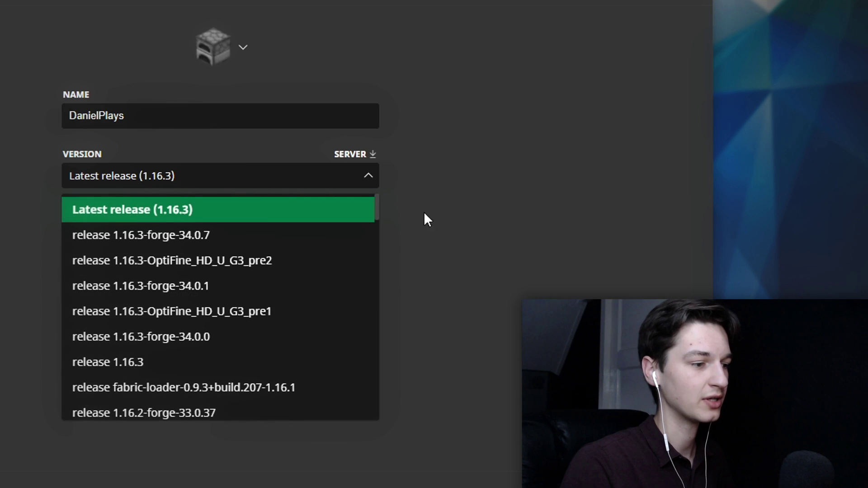
scroll(234, 306, "down", 5)
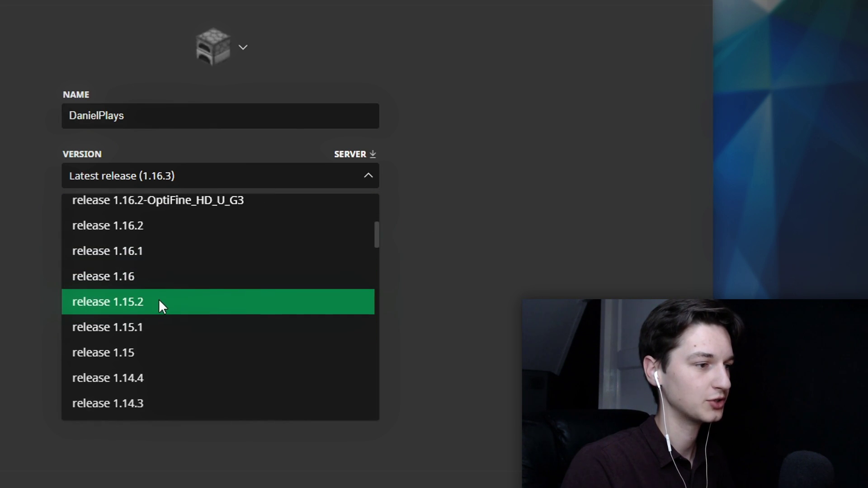
left_click(159, 299)
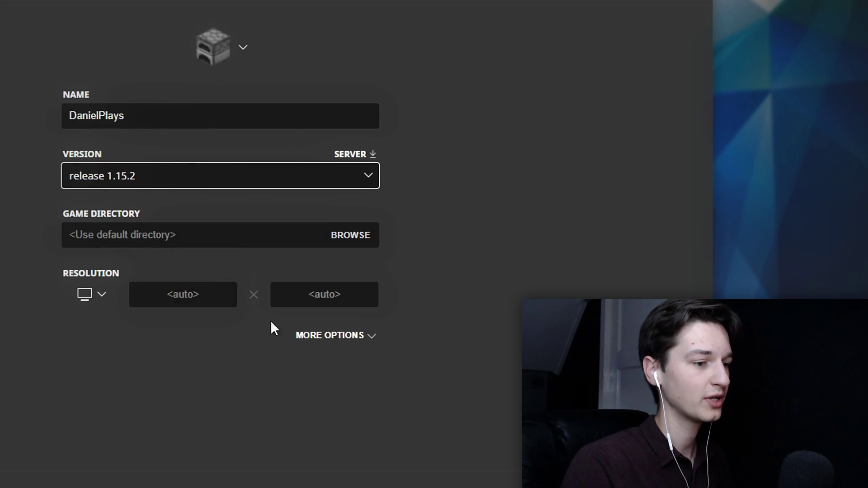
left_click(330, 335)
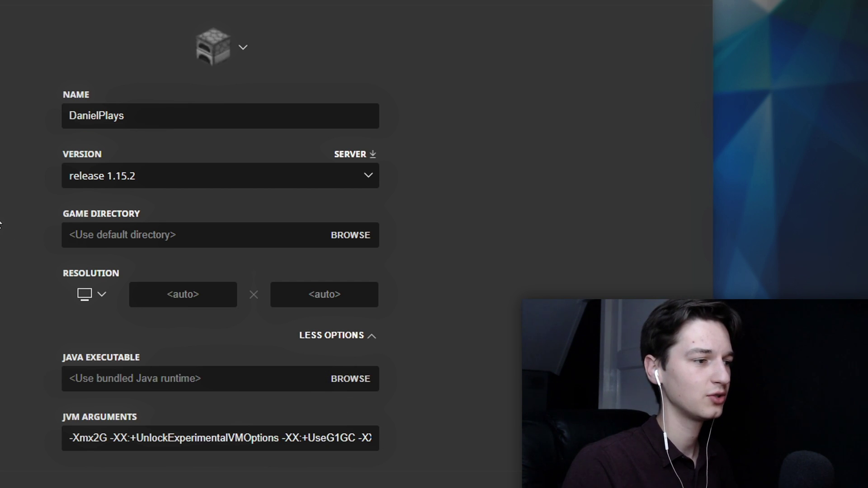
left_click(161, 172)
scroll(159, 226, "up", 5)
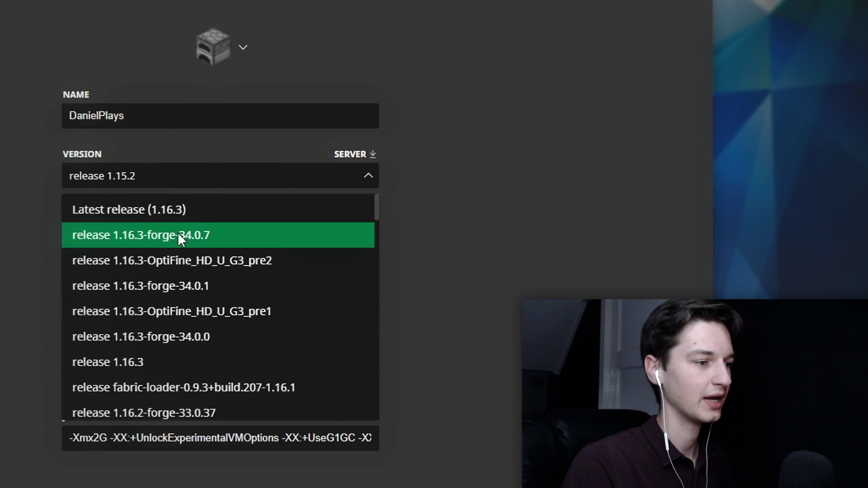
left_click(153, 211)
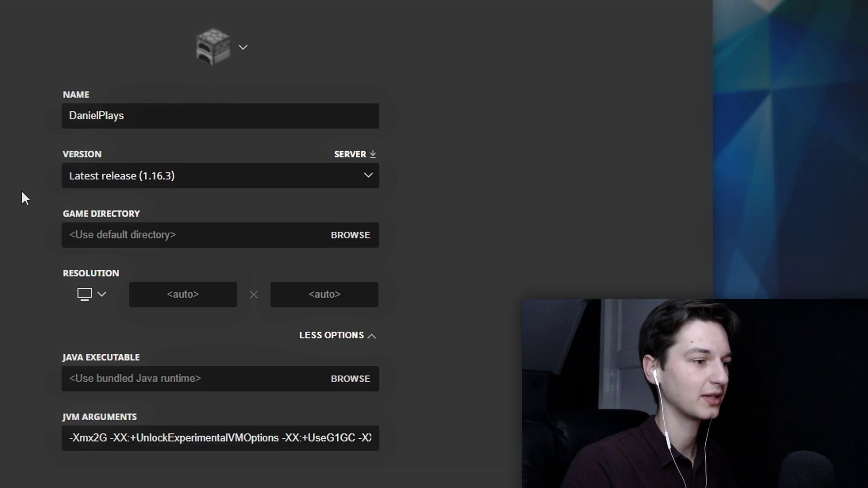
Keep version 1.16.3 and expand the advanced installation options.
left_click(86, 180)
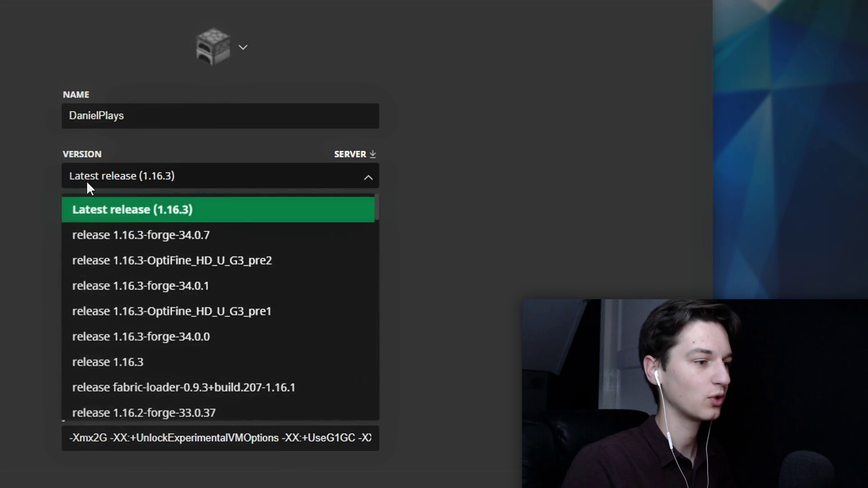
left_click(52, 197)
left_click(341, 333)
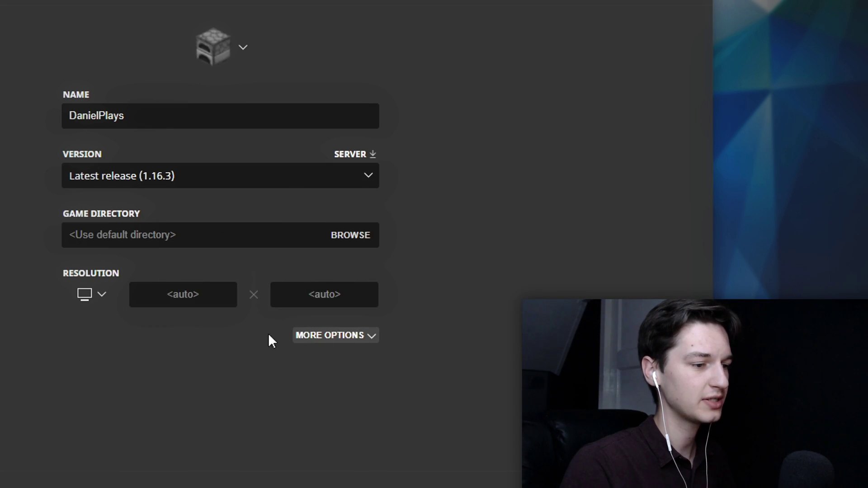
left_click(343, 342)
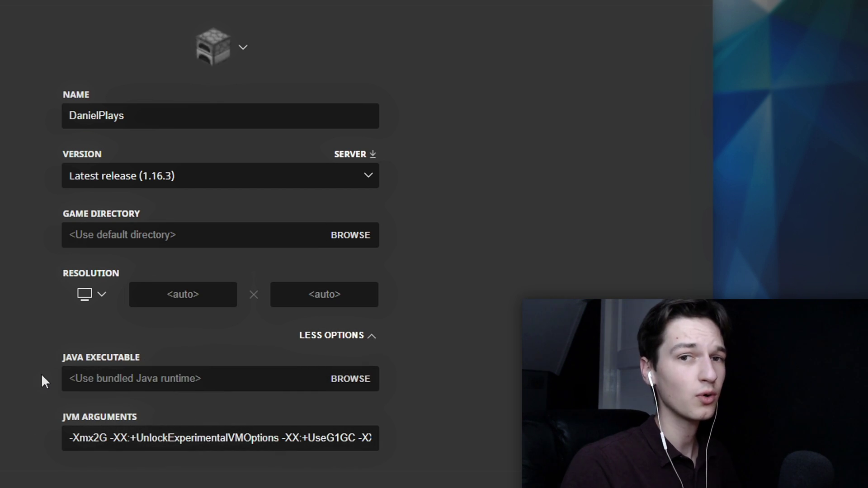
Select and then deselect the -Xmx2G argument in the JVM arguments field.
left_click_drag(106, 438, 56, 436)
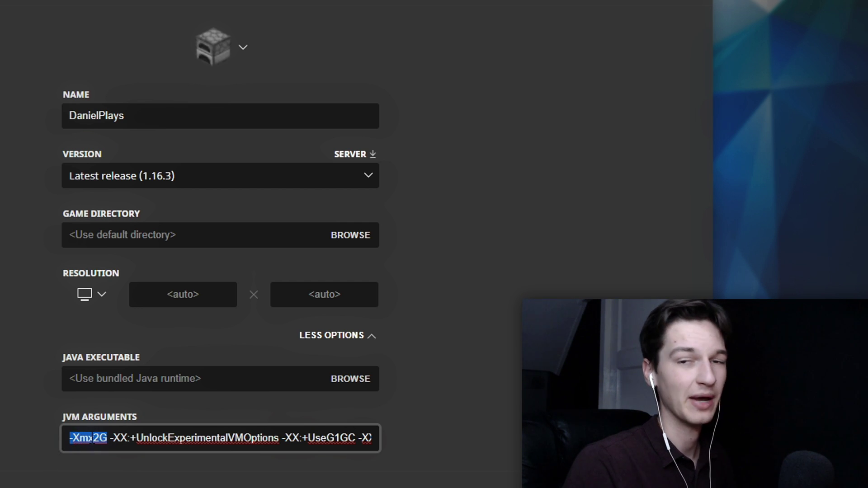
left_click(45, 433)
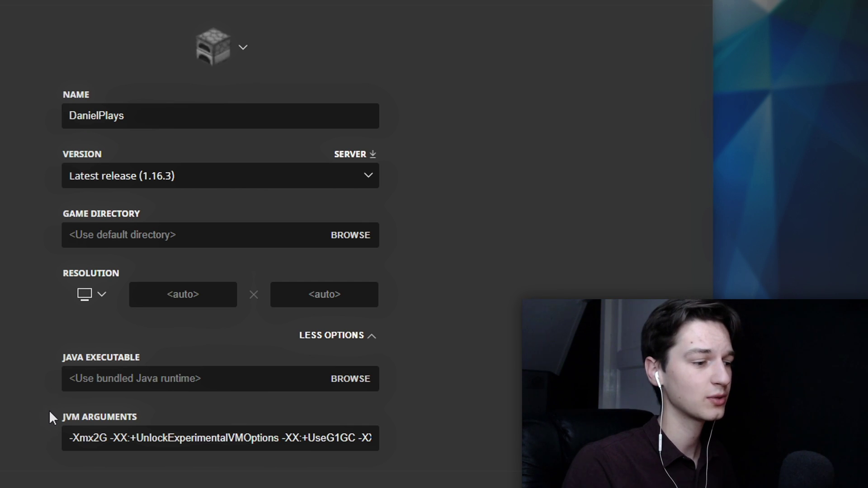
Change the memory argument to -Xmx4G, then correct it to -Xmx6G.
left_click(104, 438)
left_click_drag(98, 438, 94, 438)
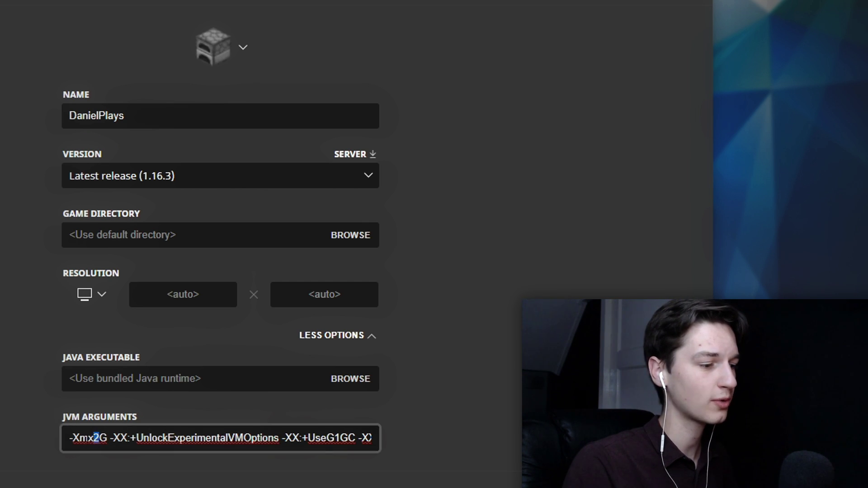
type("4")
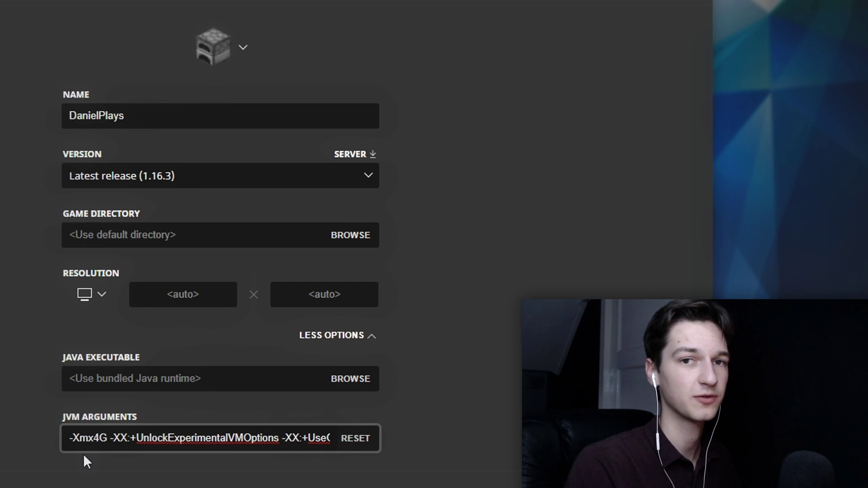
left_click(39, 424)
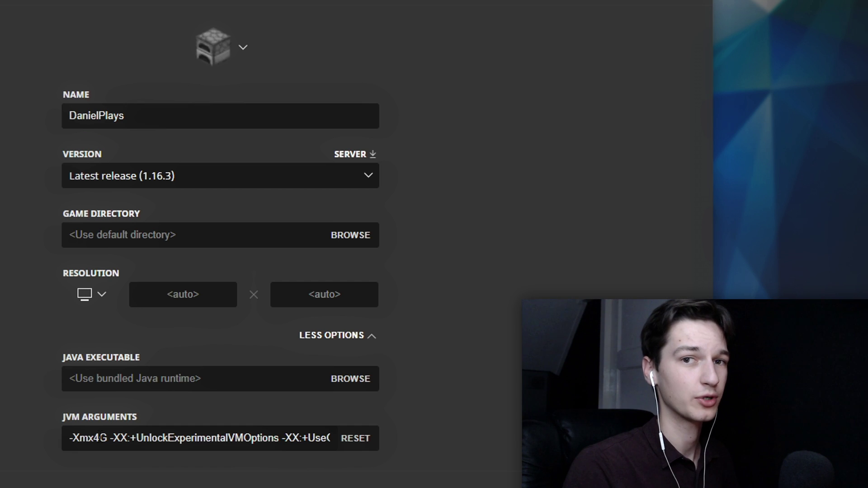
left_click_drag(94, 437, 98, 438)
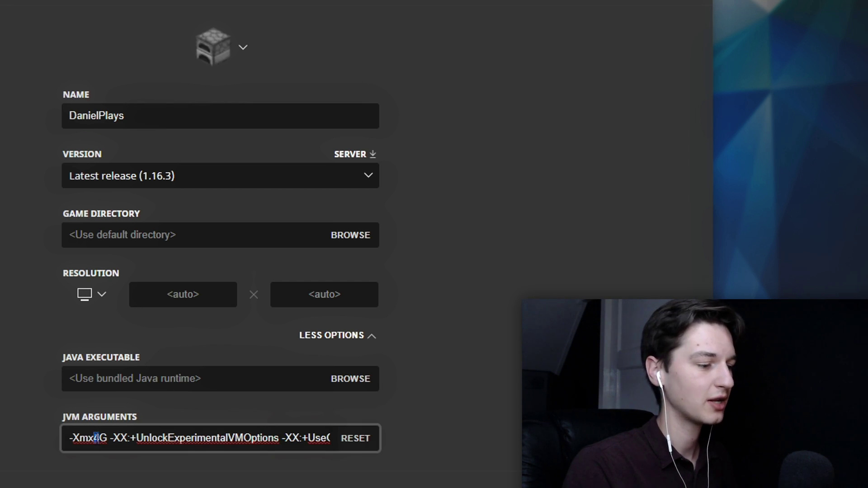
type("6")
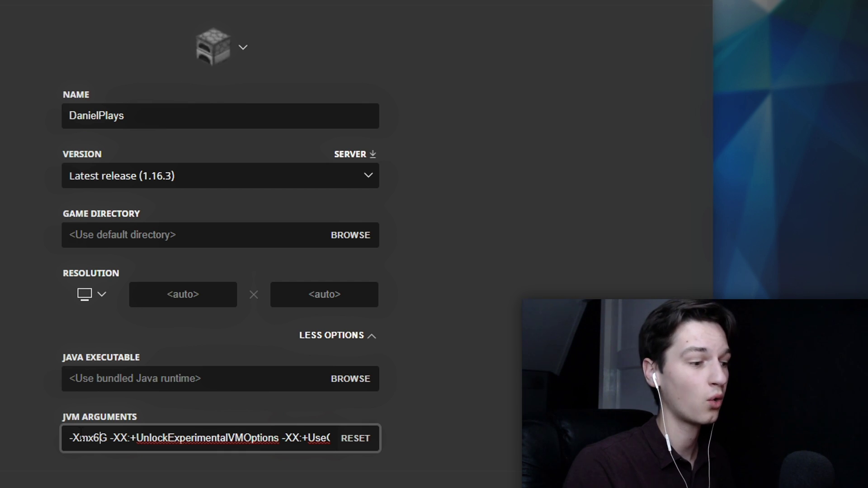
key("Tab")
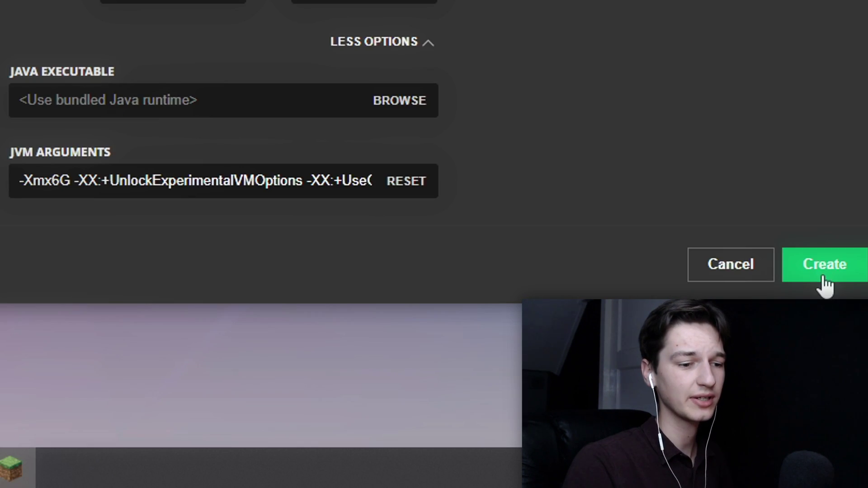
Create the DanielPlays installation with the -Xmx6G JVM argument.
left_click(821, 273)
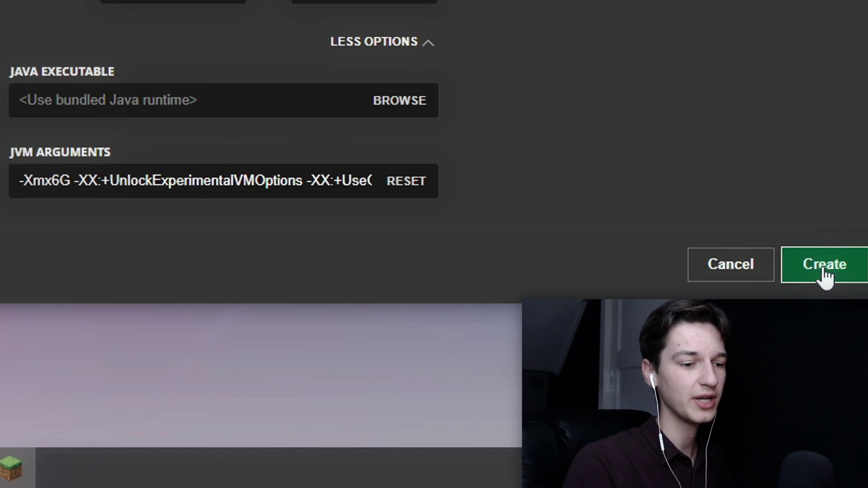